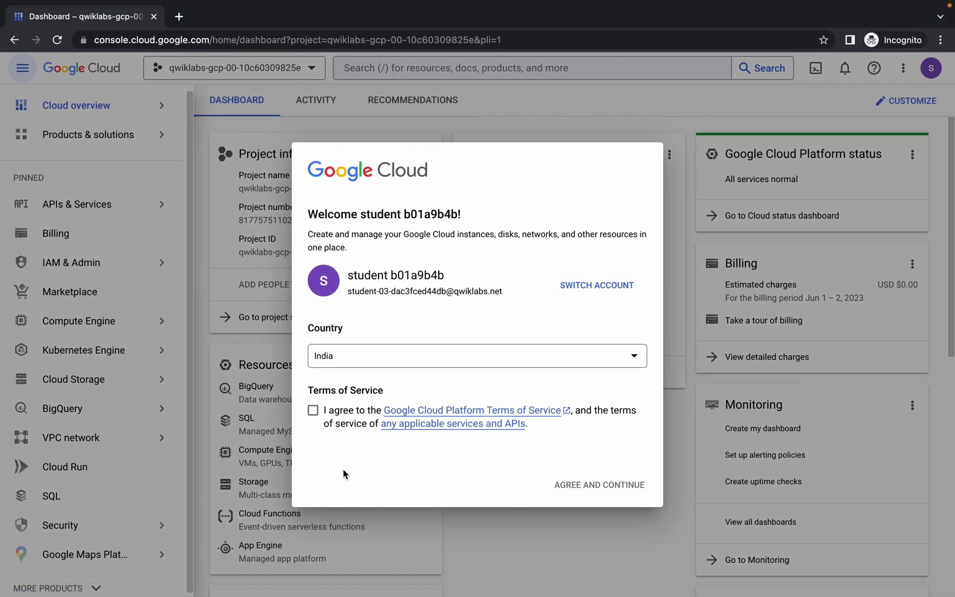
Accept the lab's Terms of Service and continue to the project dashboard
left_click(313, 410)
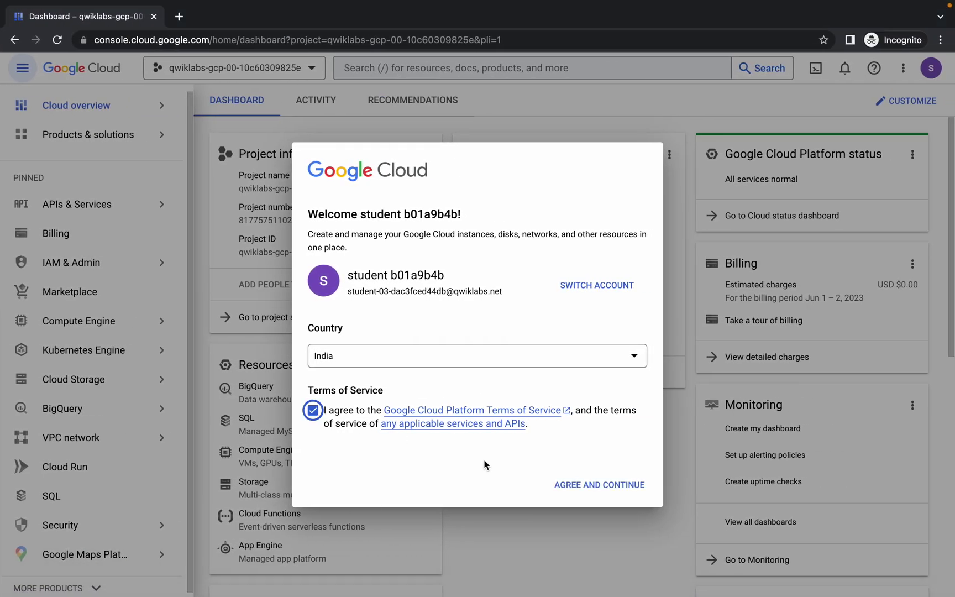
left_click(586, 485)
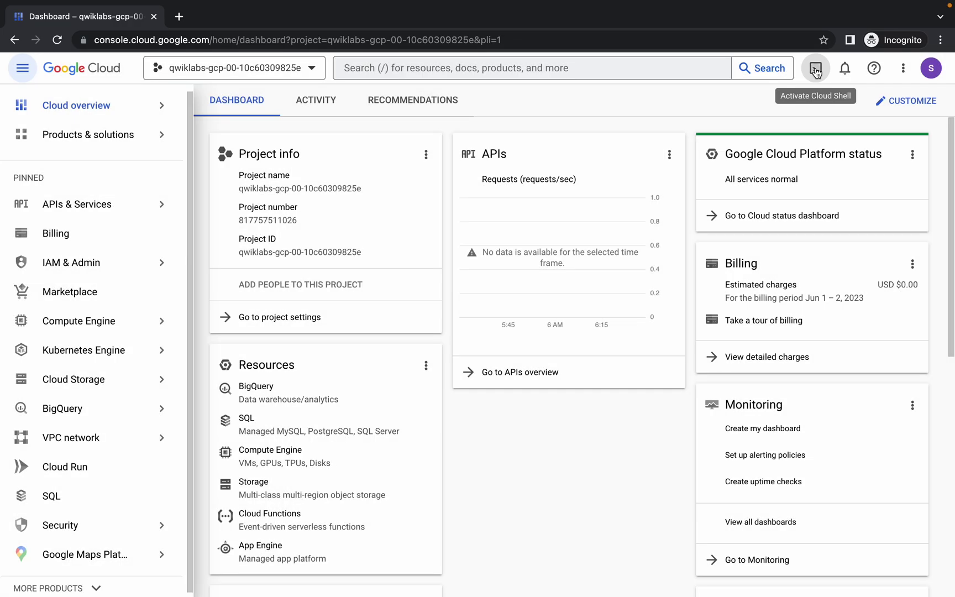
Activate Cloud Shell, expand its panel to fill the page, and start provisioning
left_click(815, 67)
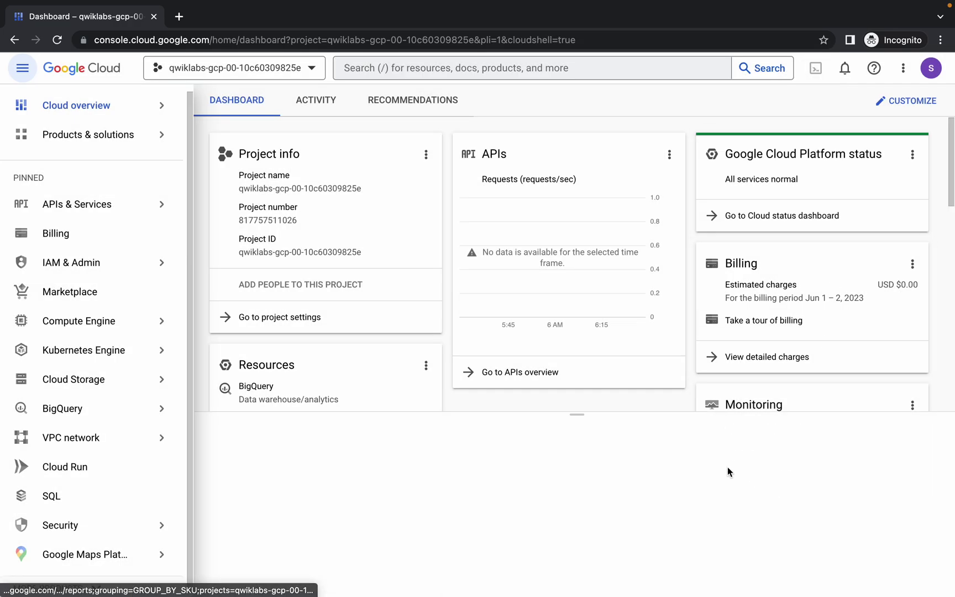
left_click_drag(578, 415, 522, 86)
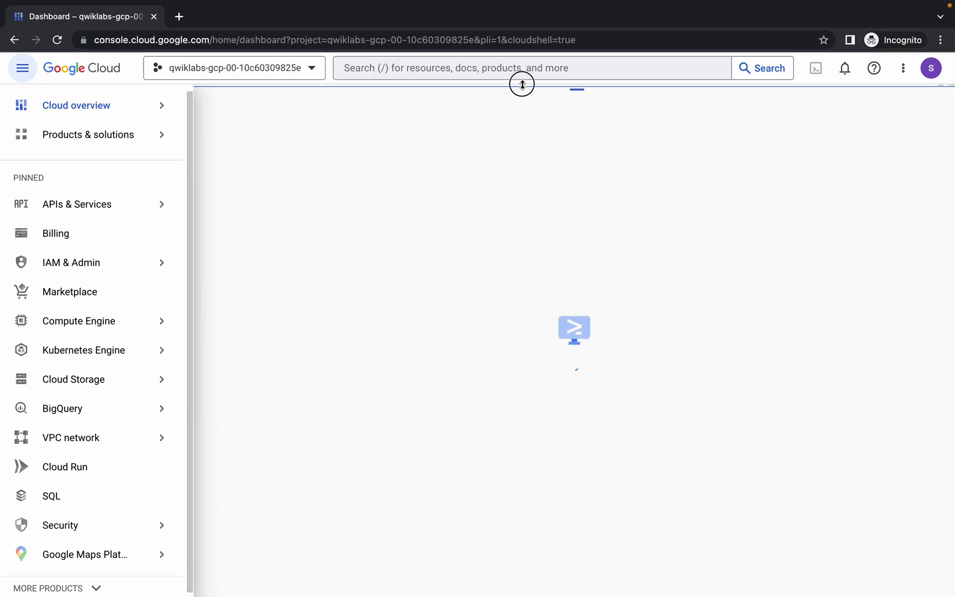
left_click(27, 69)
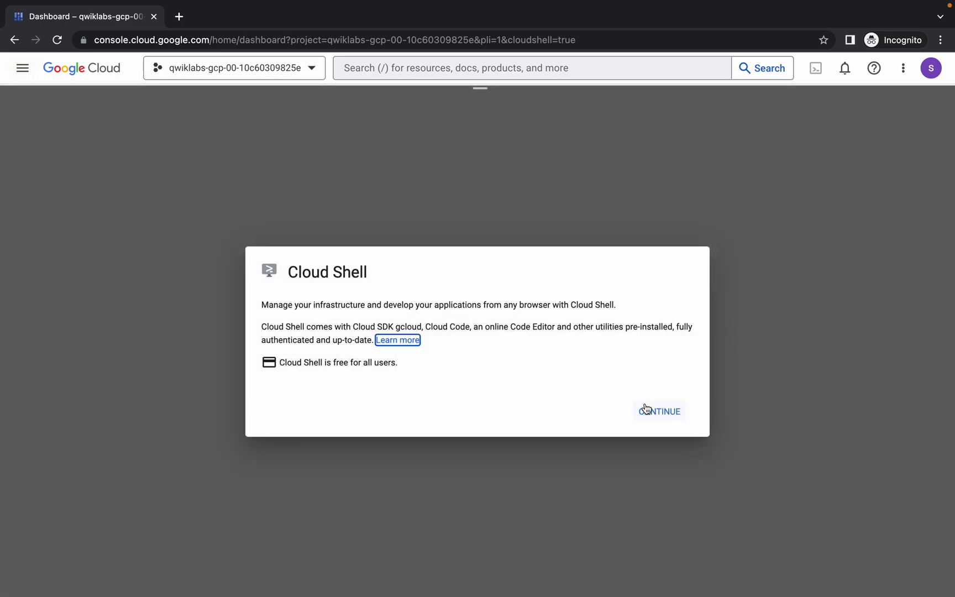
left_click(649, 406)
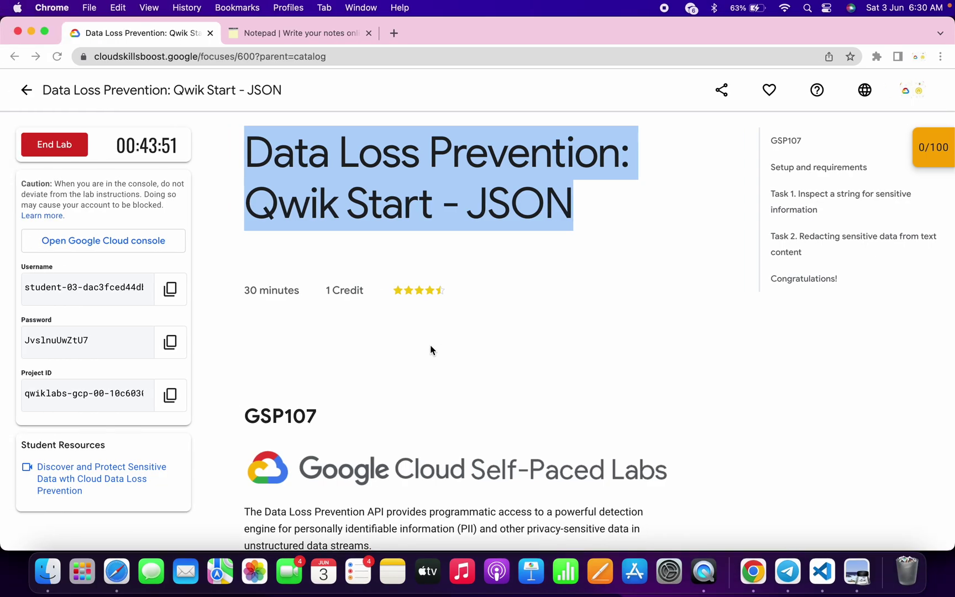
scroll(430, 344, "down", 2)
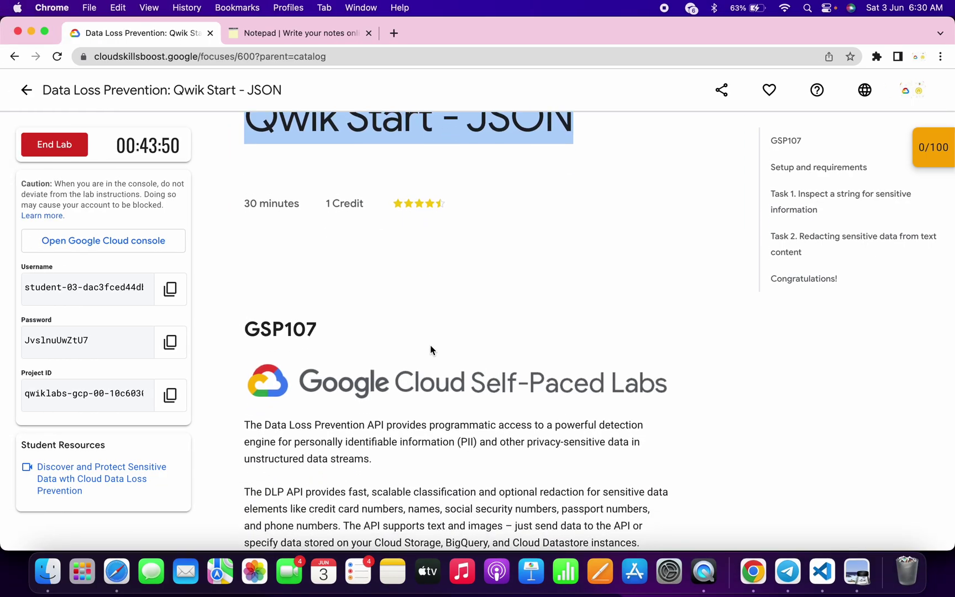
Copy the GSP107 code, find the #GSP107 script post in Telegram, then return to Chrome
double_click(268, 325)
key("super+c")
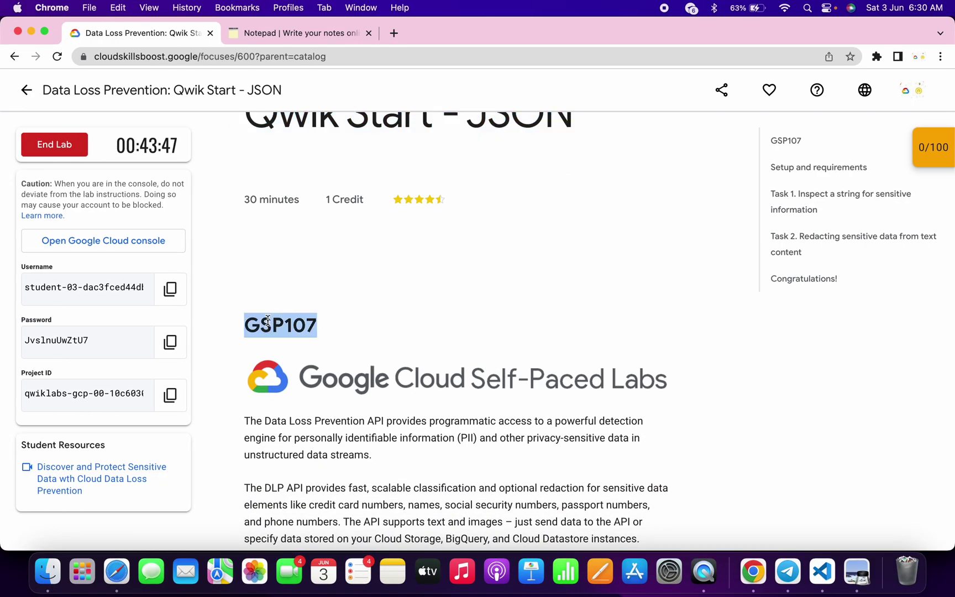
left_click(788, 572)
left_click(818, 105)
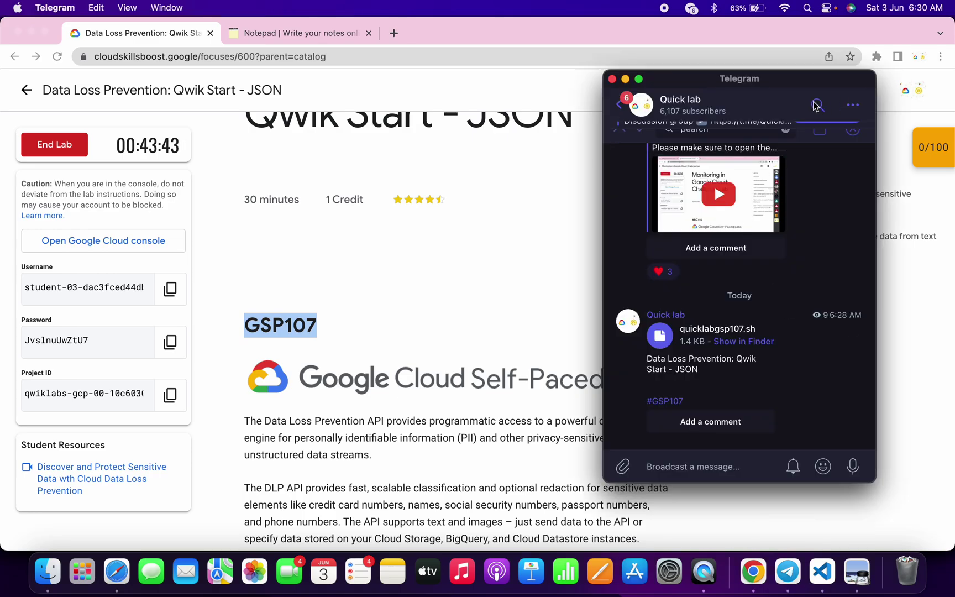
type("#GSP107")
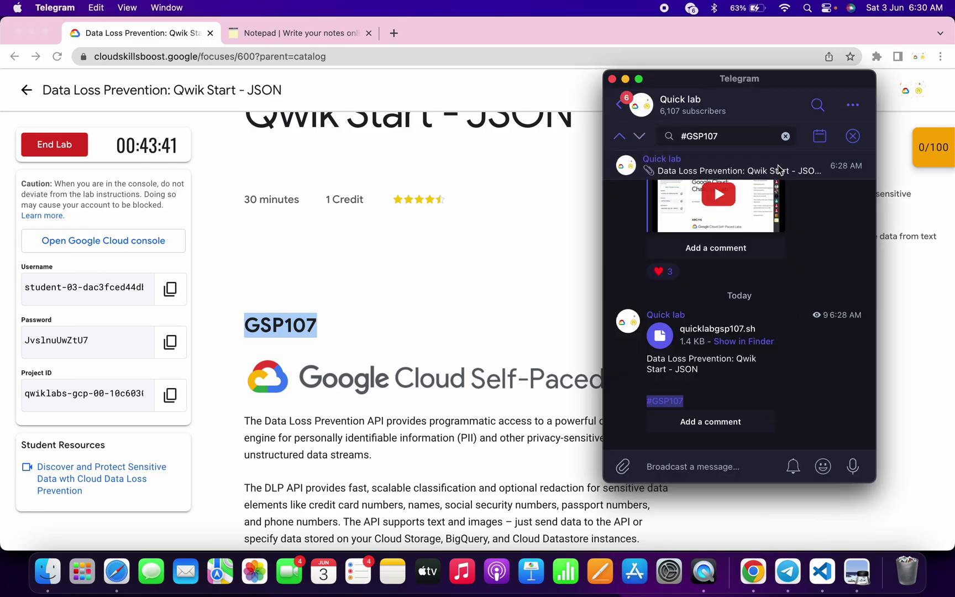
left_click(716, 171)
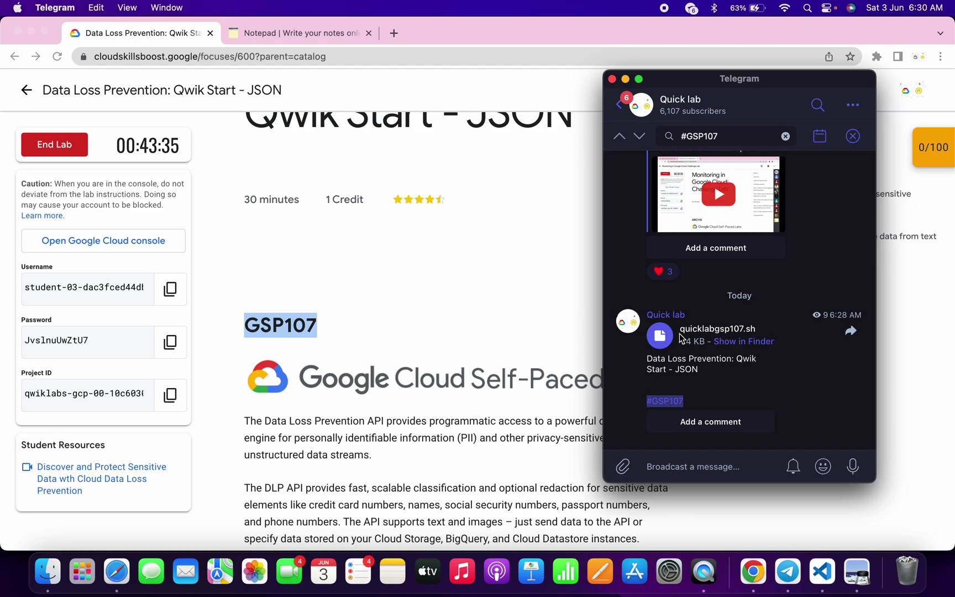
left_click(453, 281)
Upload quicklabgsp107.sh into the Cloud Shell home directory and return to the lab page
key("ctrl+Right")
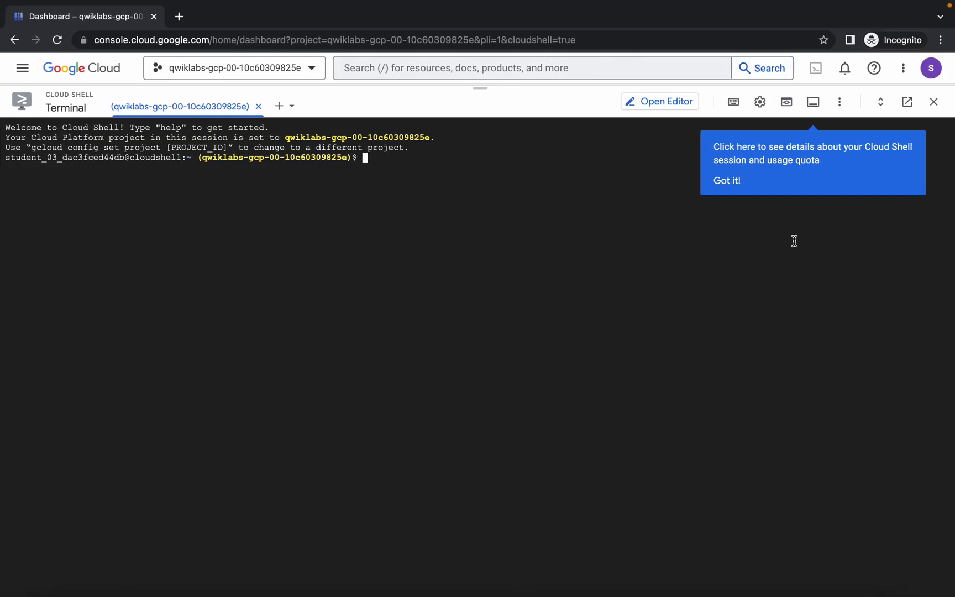
left_click(726, 181)
left_click(839, 101)
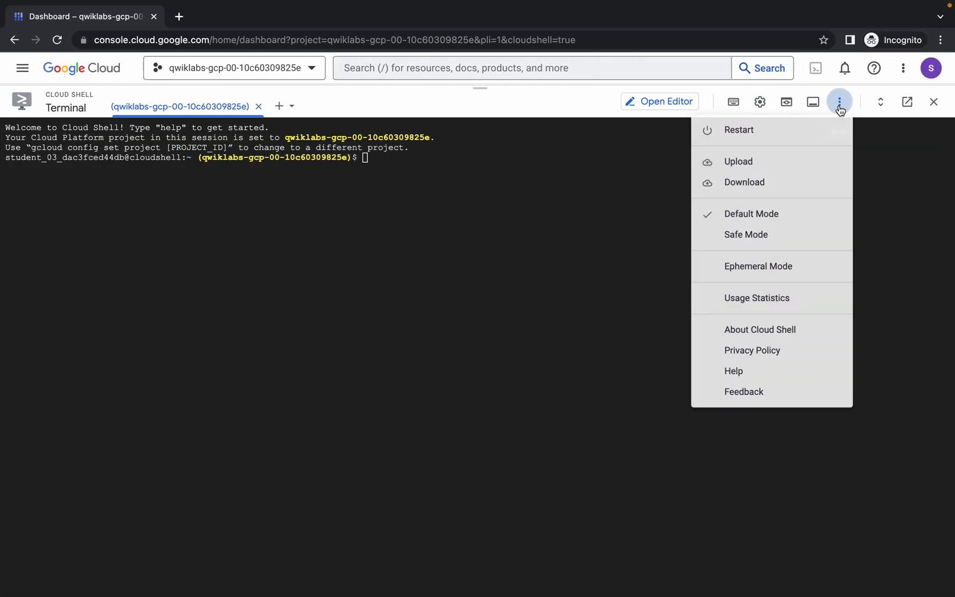
left_click(739, 161)
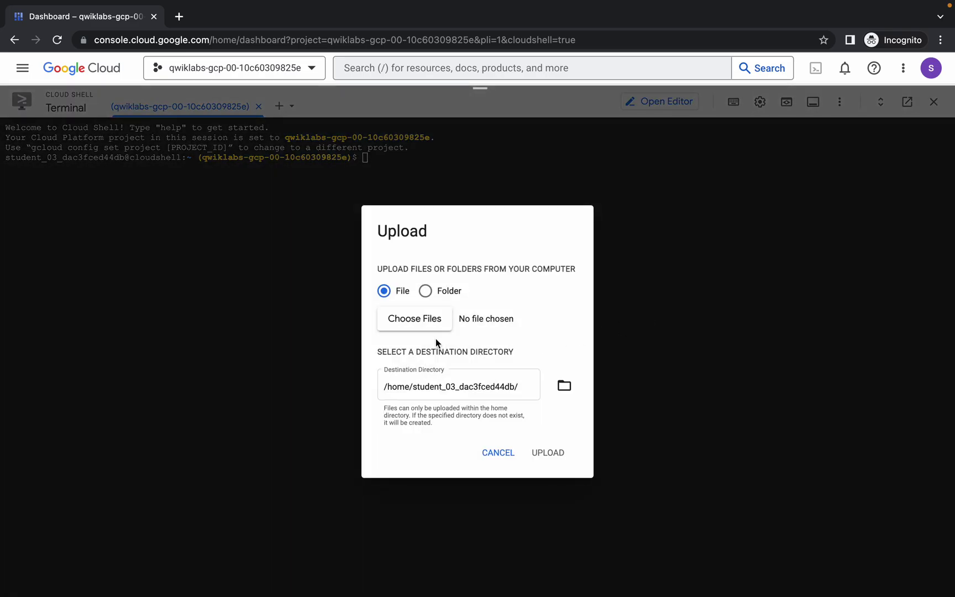
left_click(418, 321)
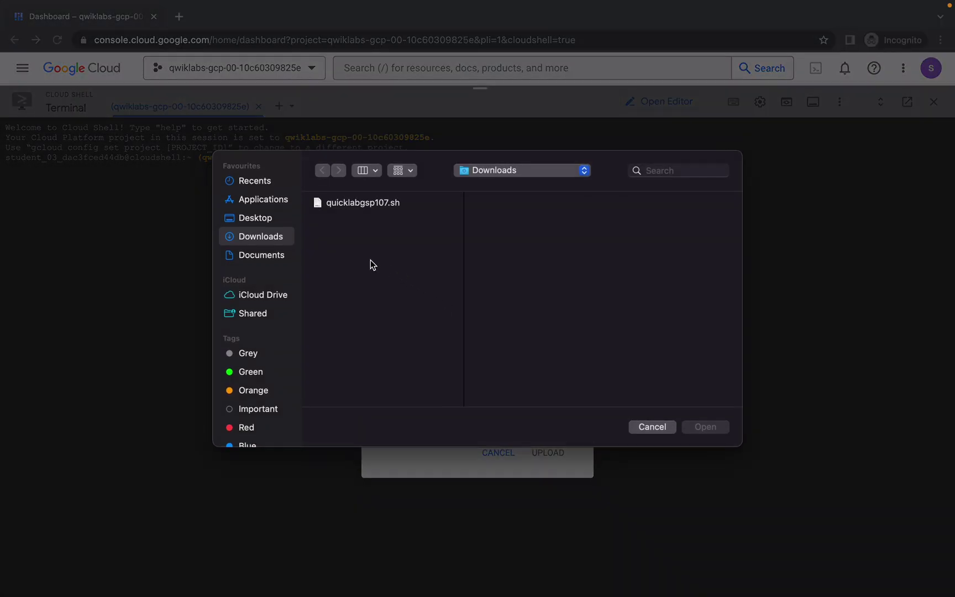
left_click(366, 202)
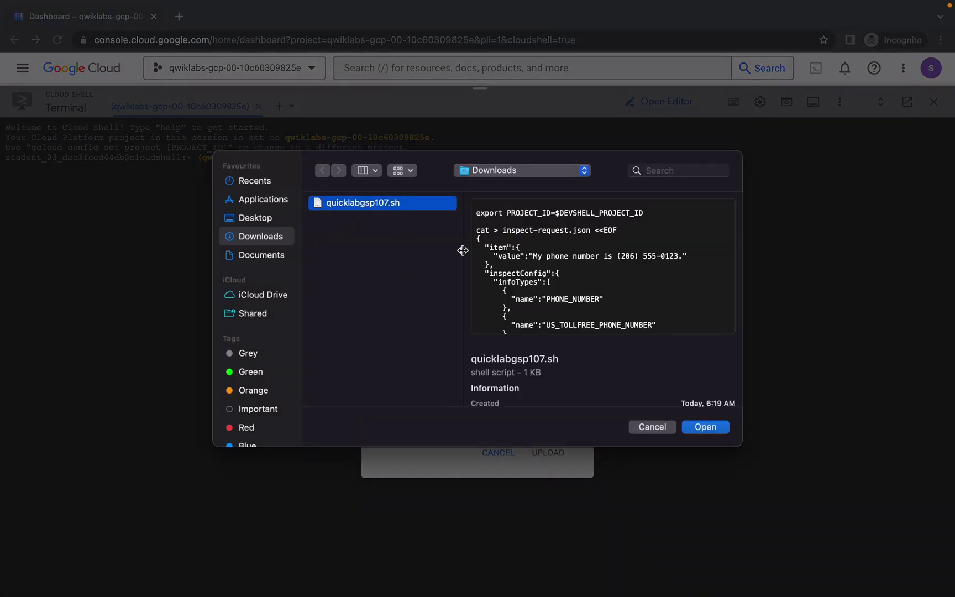
left_click(703, 426)
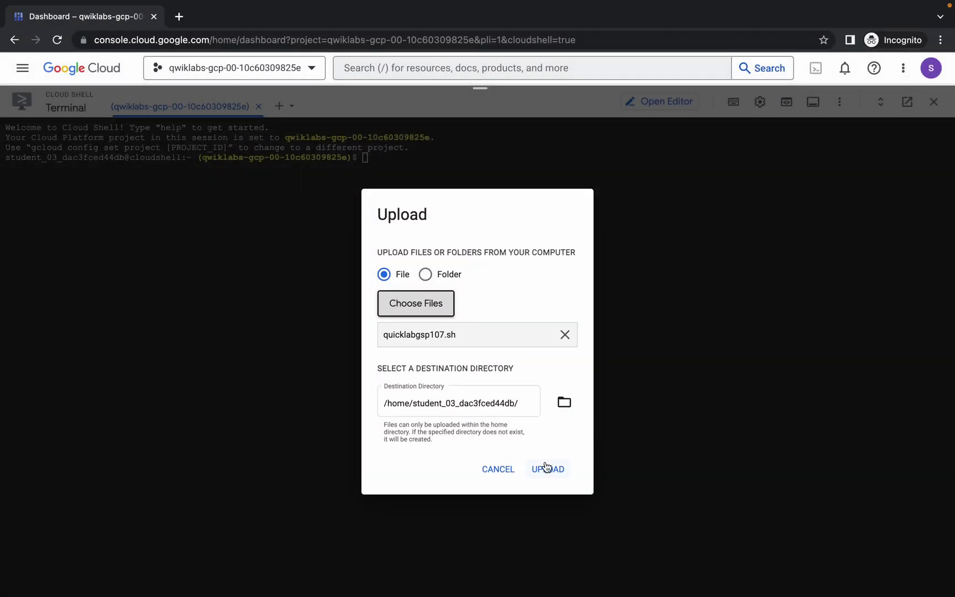
left_click(546, 466)
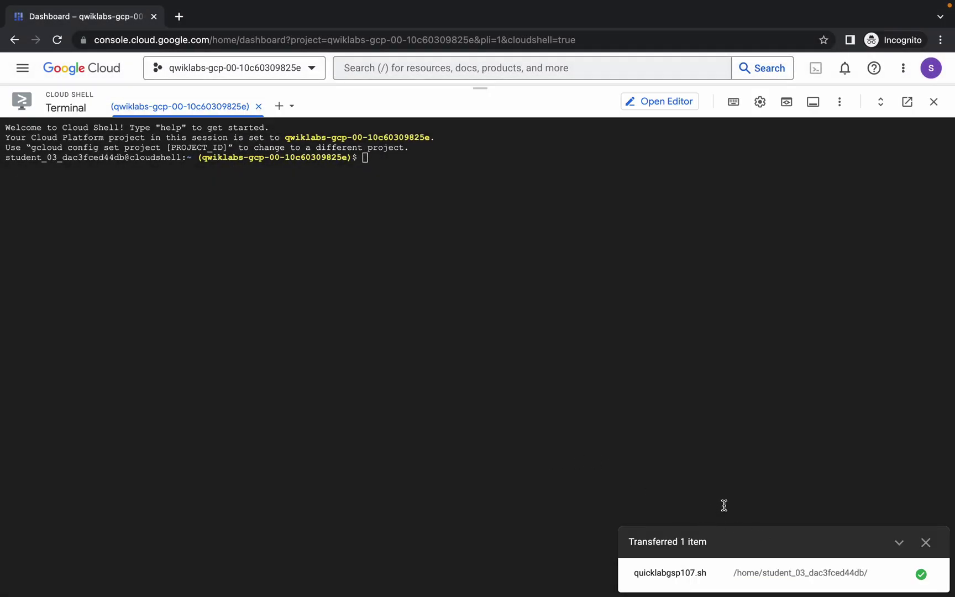
key("ctrl+Left")
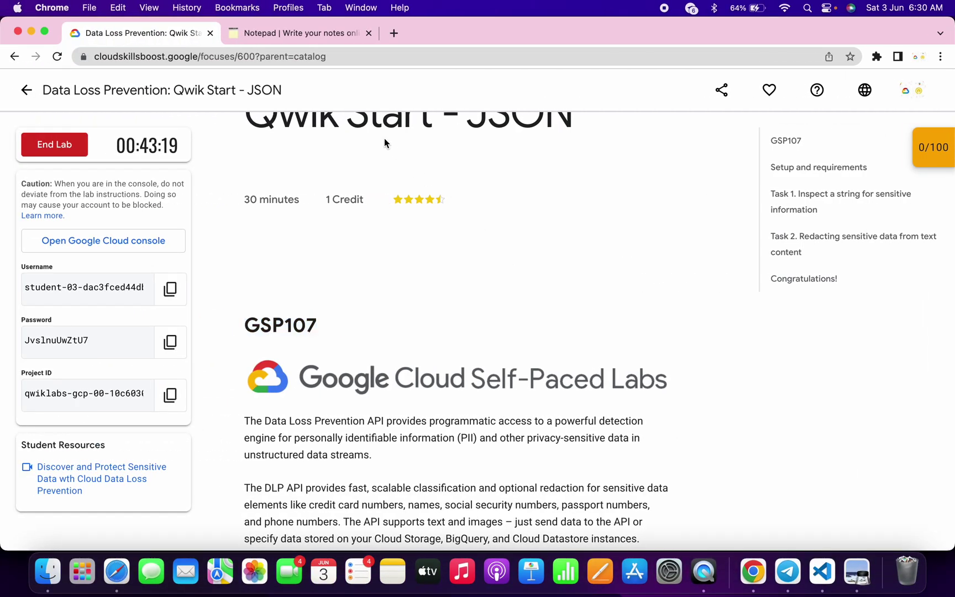
Copy the bucket name from Task 1's Upload output to Cloud Storage command
left_click(287, 33)
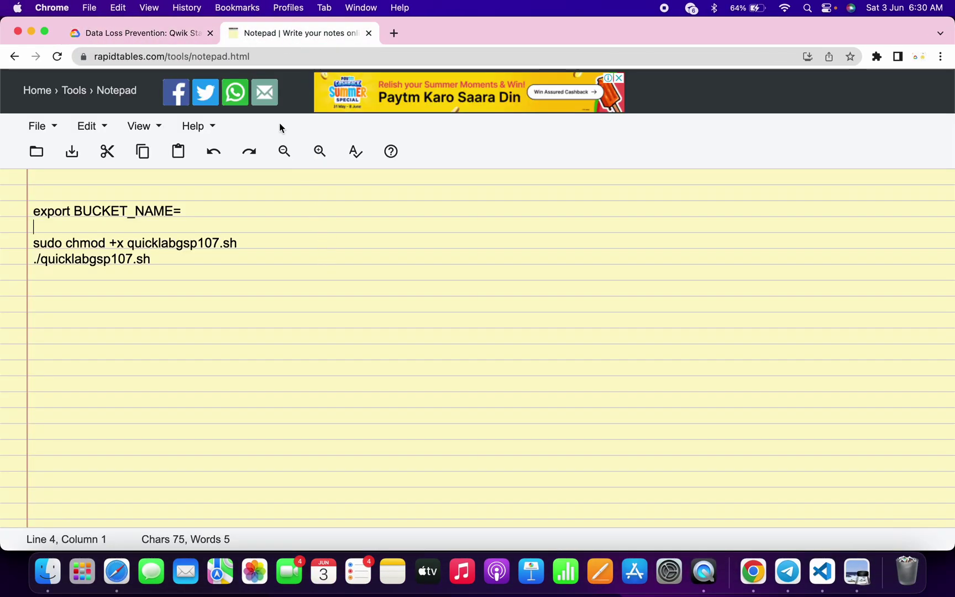
left_click(156, 33)
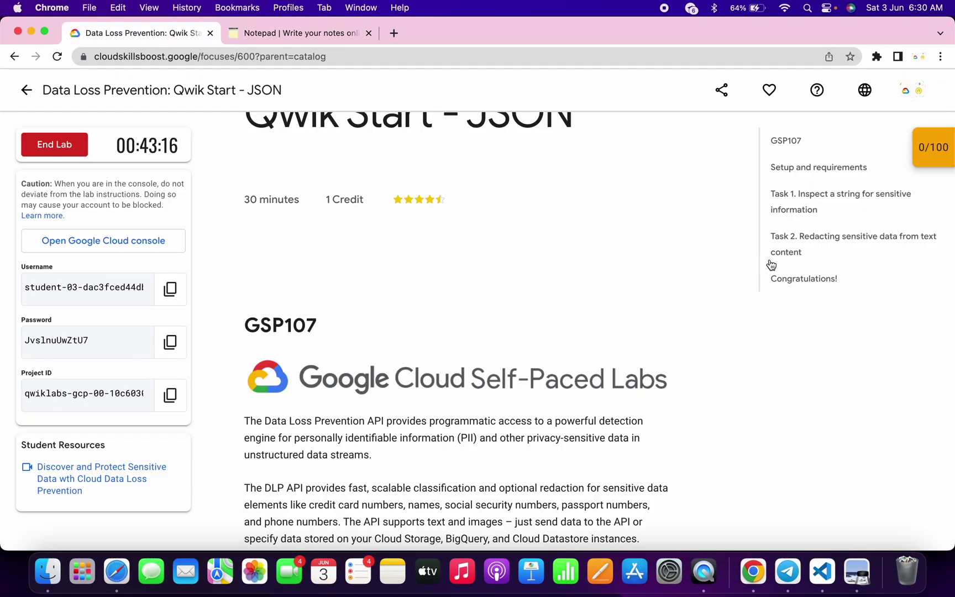
left_click(796, 200)
scroll(468, 373, "down", 10)
scroll(467, 372, "down", 10)
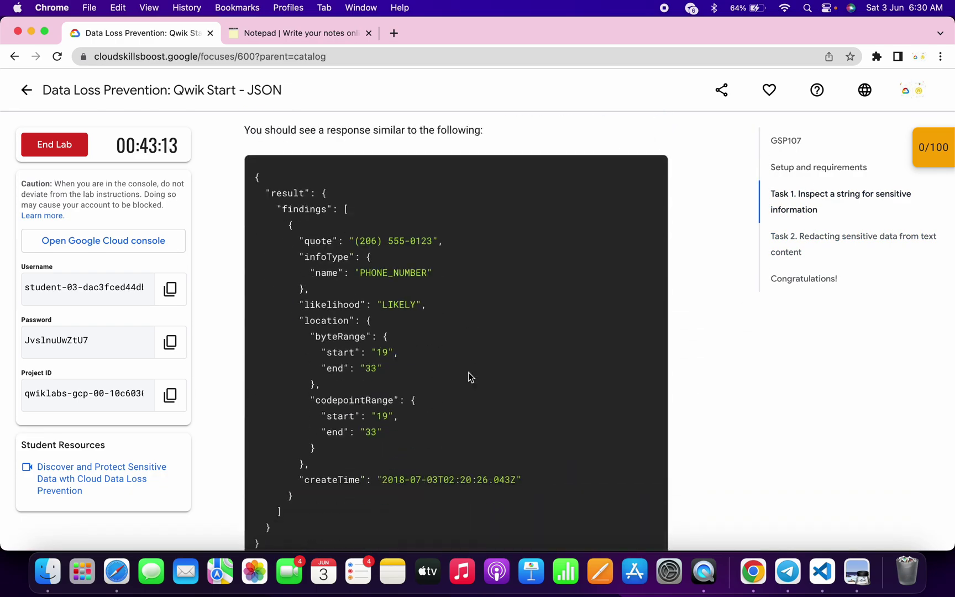
scroll(467, 372, "down", 10)
scroll(468, 373, "up", 2)
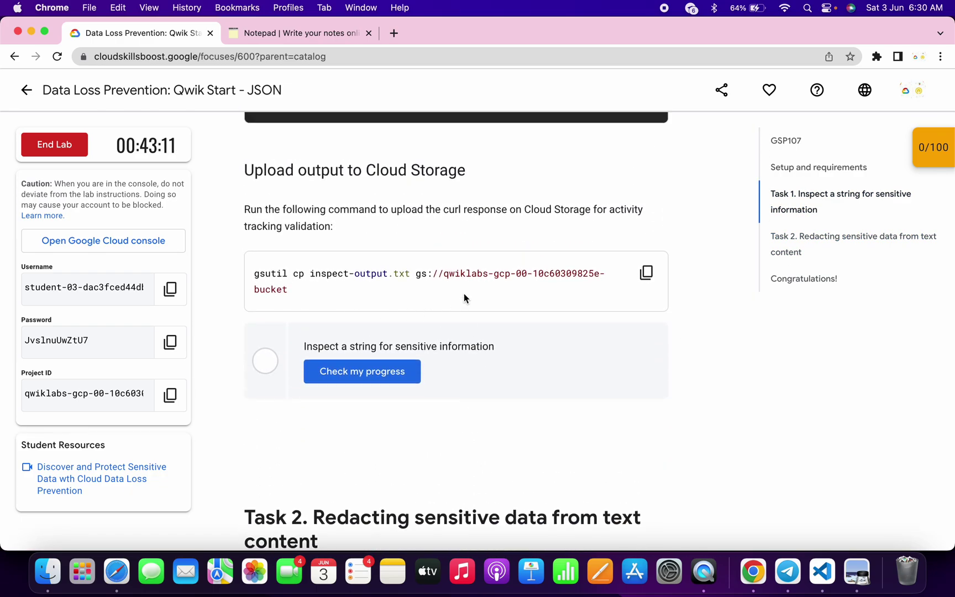
left_click_drag(444, 274, 457, 294)
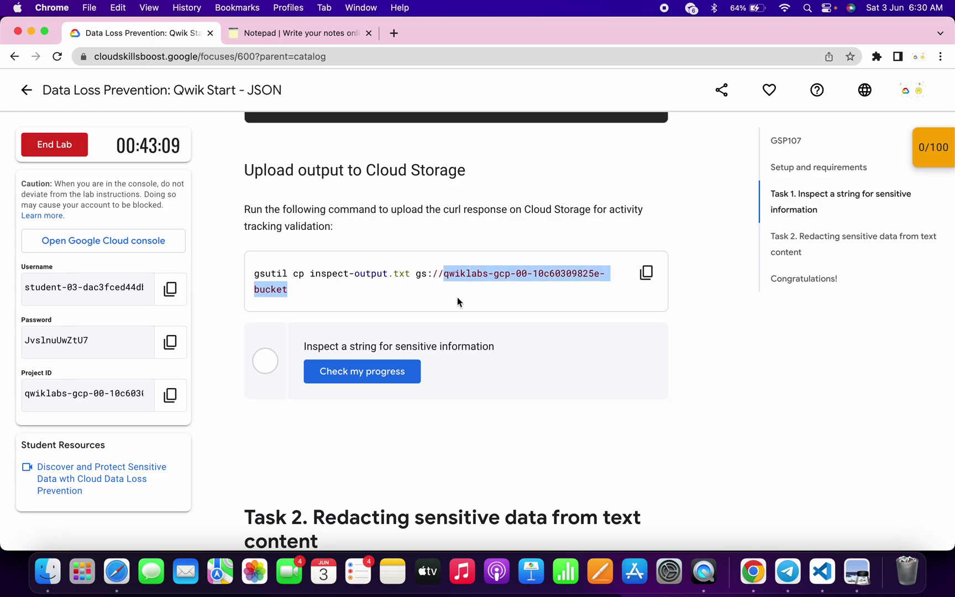
key("super+c")
Paste qwiklabs-gcp-00-10c60309825e-bucket after BUCKET_NAME= and copy all the notepad commands
left_click(250, 33)
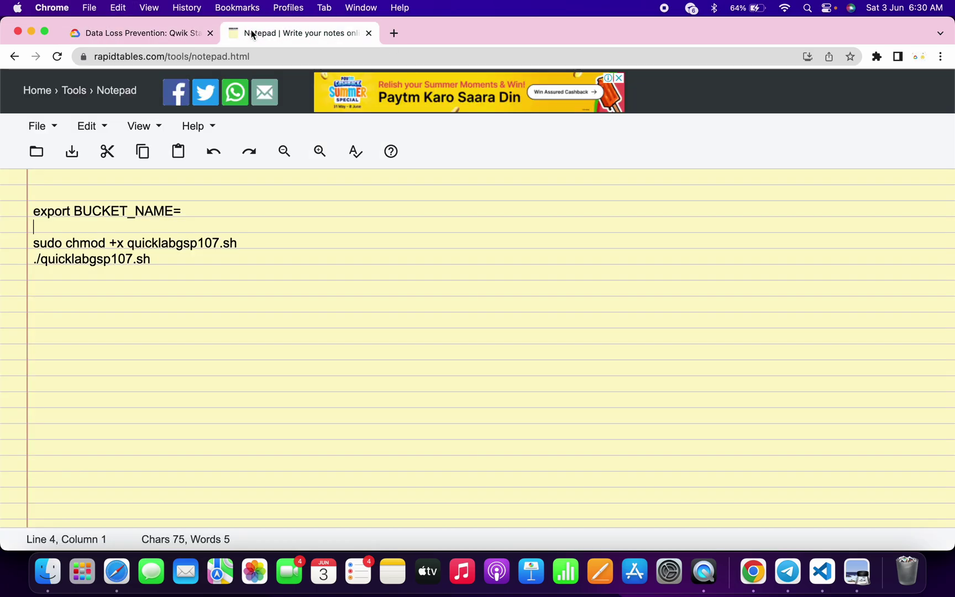
left_click(199, 209)
key("super+v")
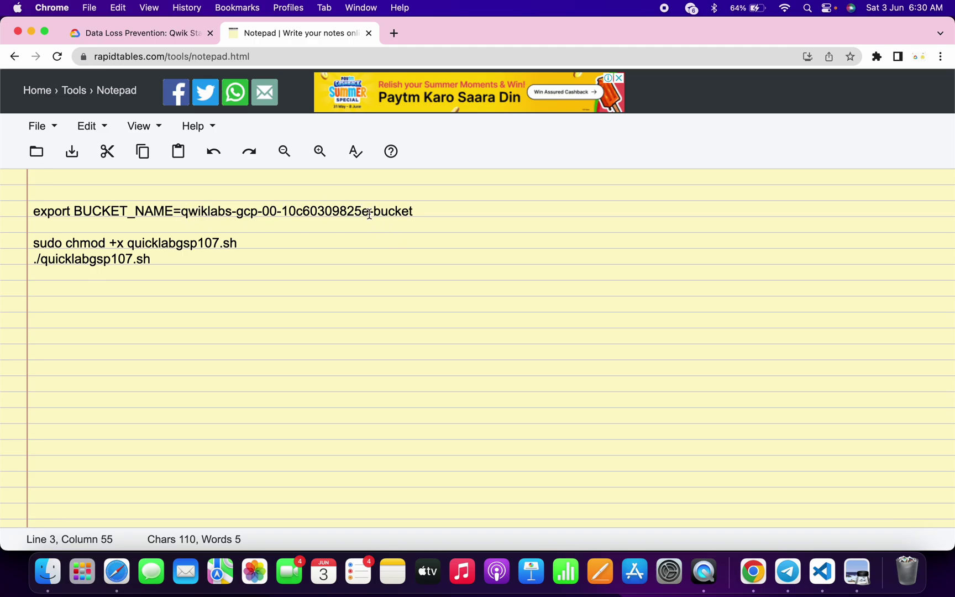
key("super+a")
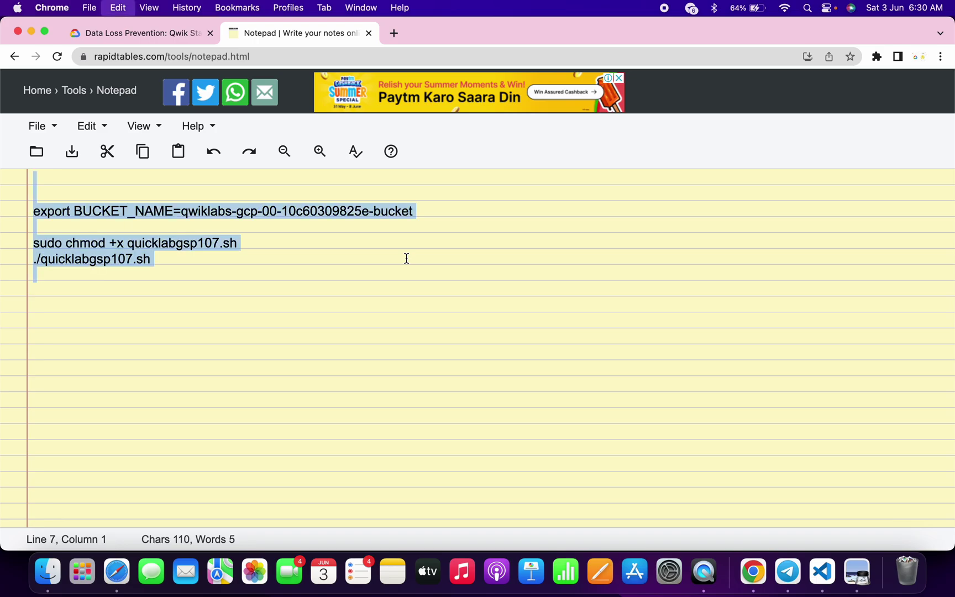
key("super+c")
key("ctrl+Left")
Paste and run the export, chmod and quicklabgsp107.sh commands in the Cloud Shell terminal
left_click(398, 265)
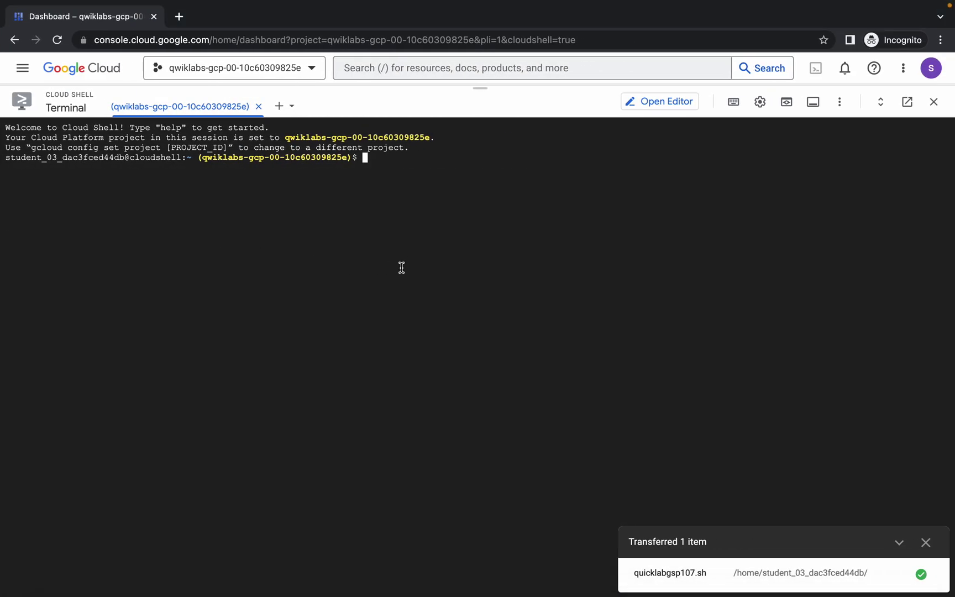
key("super+v")
key("Return")
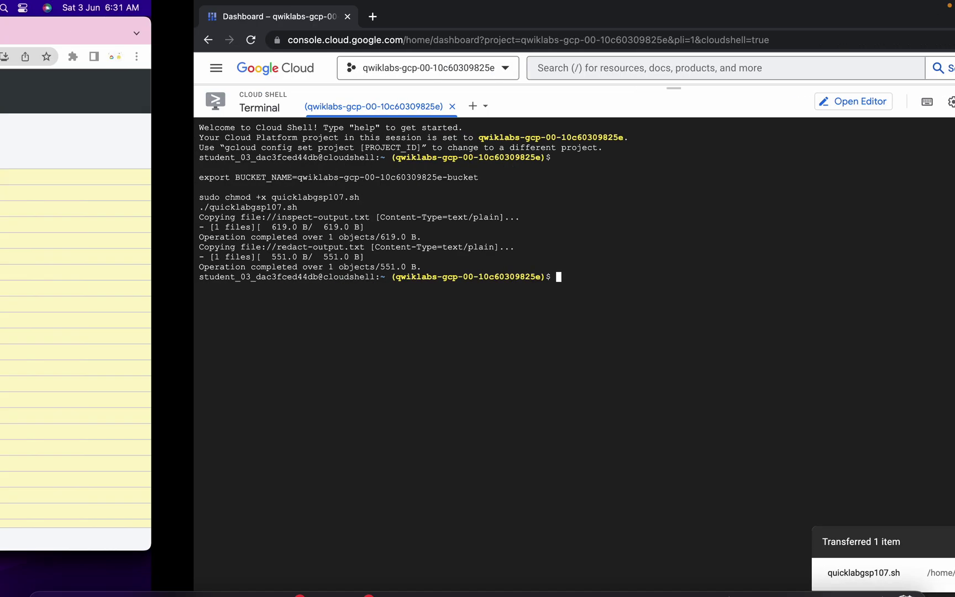
key("super+Tab")
Verify the inspect-string and redaction checkpoints, each scoring 50/50
key("super+a")
left_click(136, 35)
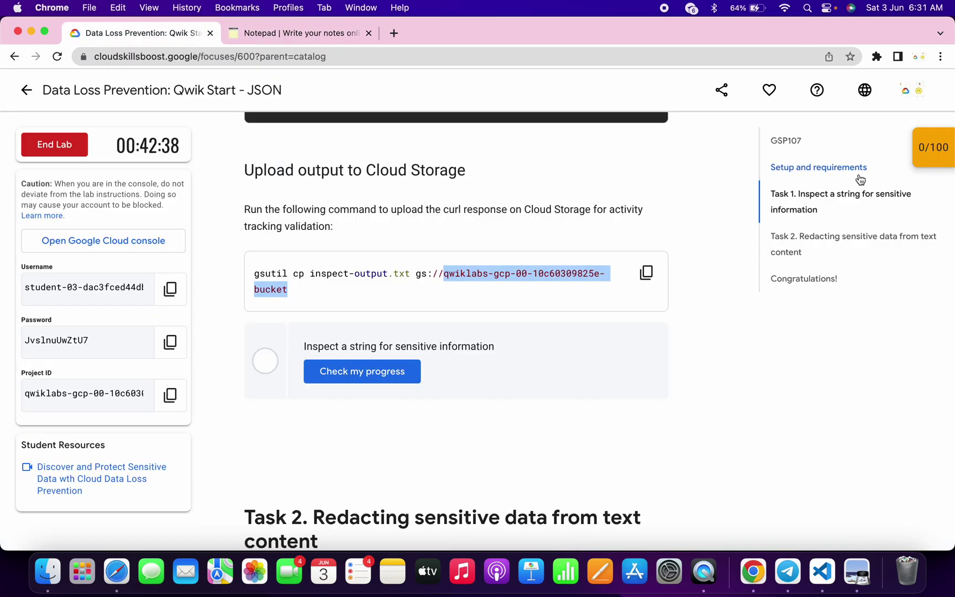
left_click(930, 148)
left_click(835, 193)
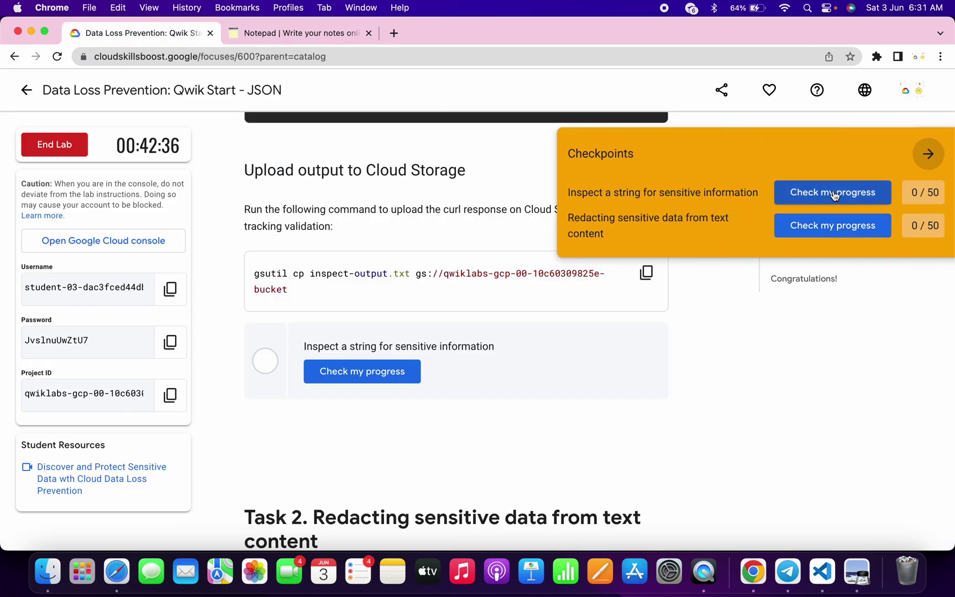
left_click(833, 225)
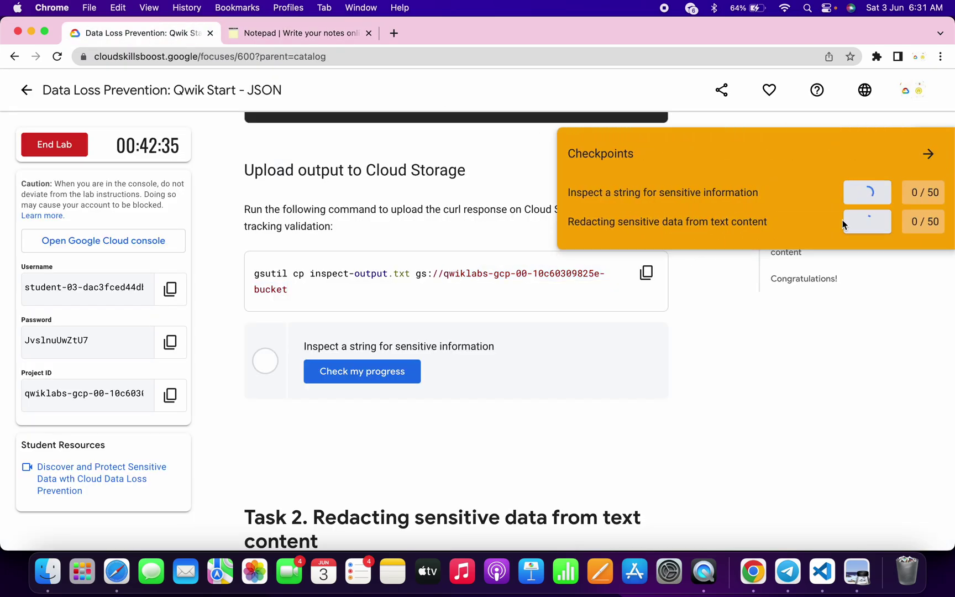
left_click(402, 370)
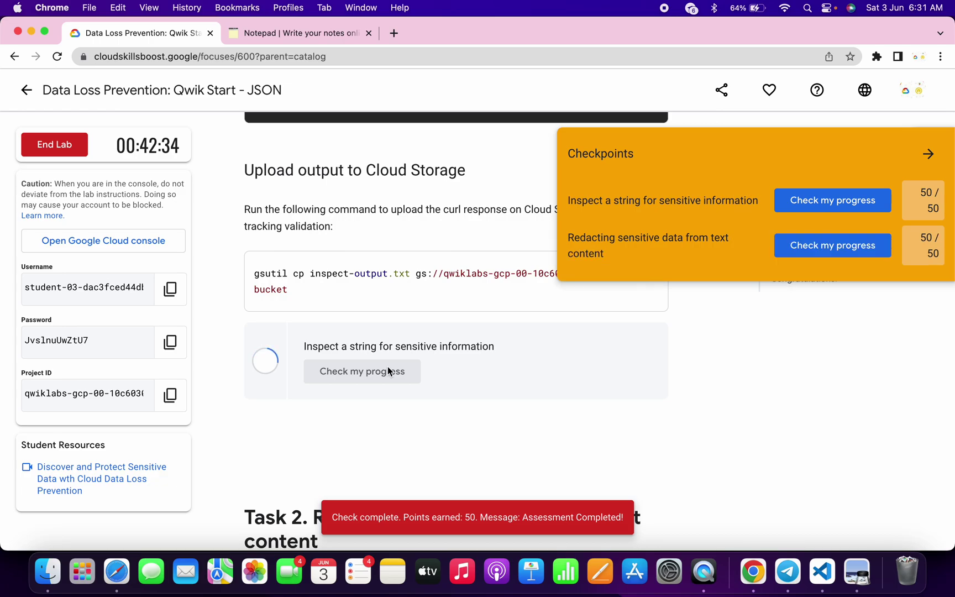
Close the checkpoints list and go to the Congratulations! section showing 100/100
left_click(929, 155)
left_click(812, 280)
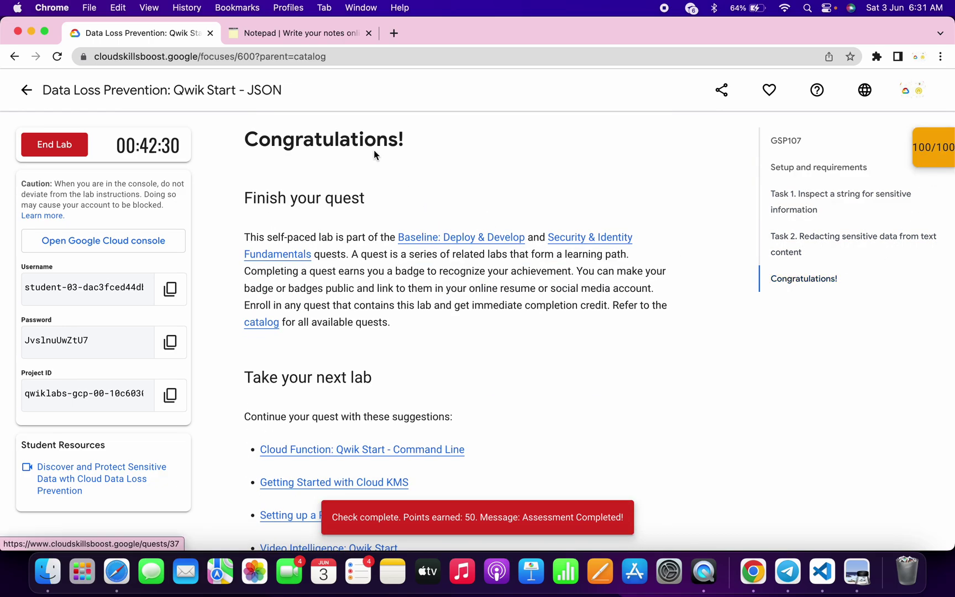
left_click_drag(240, 138, 440, 145)
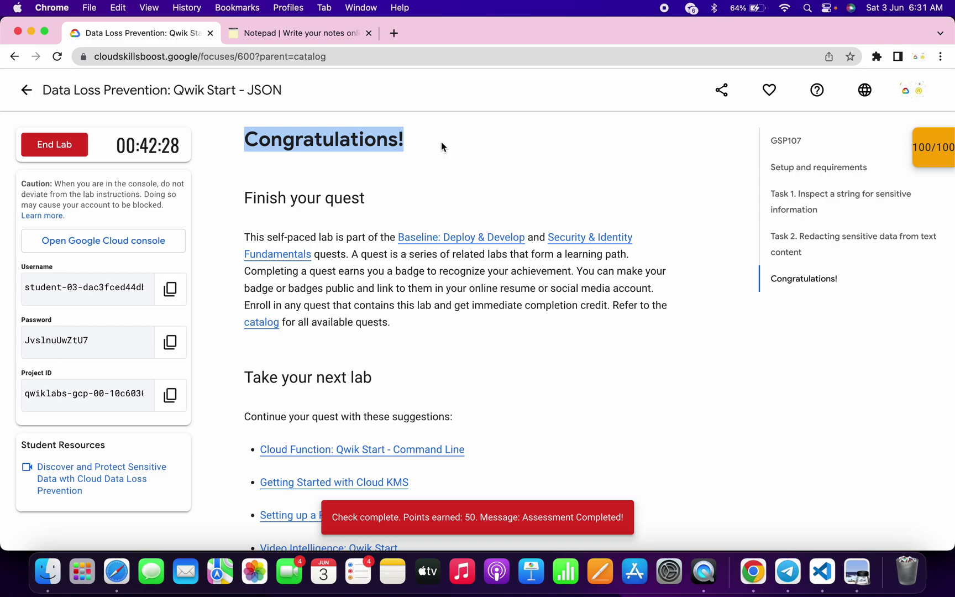